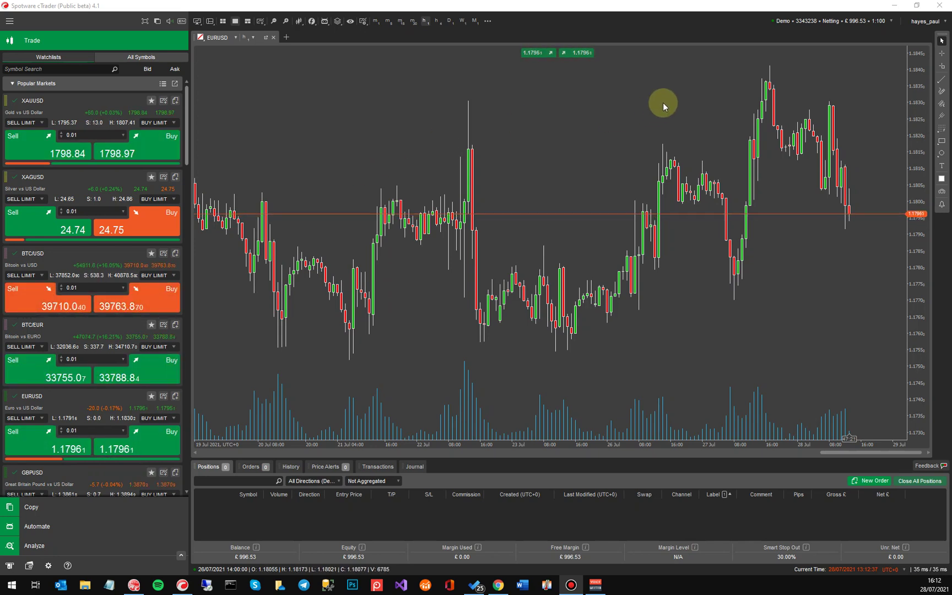
- Create a new demo account in Bitcoin (BTC) with a 1,000 deposit
{"action": "left_click", "coordinate": [892, 21]}
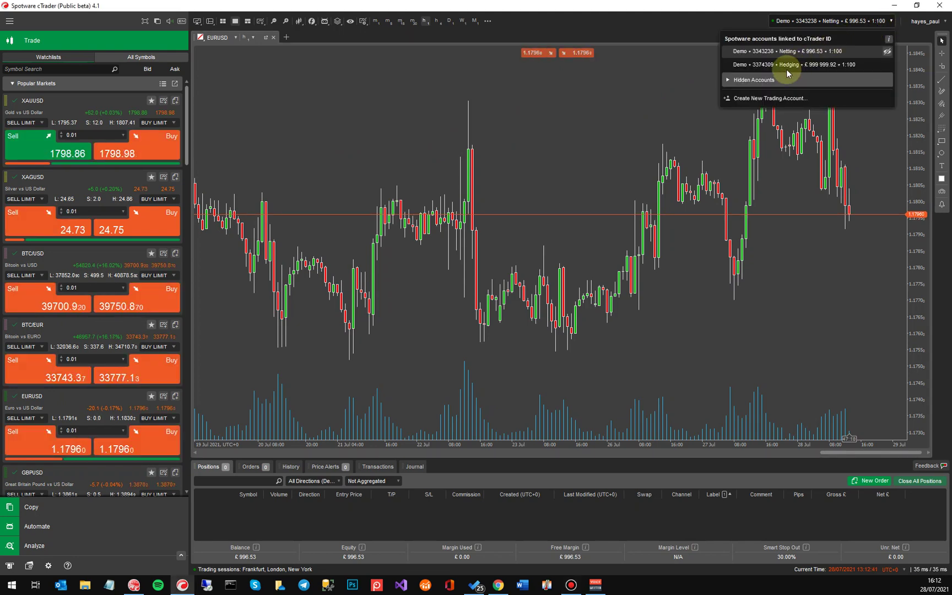
{"action": "left_click", "coordinate": [769, 99]}
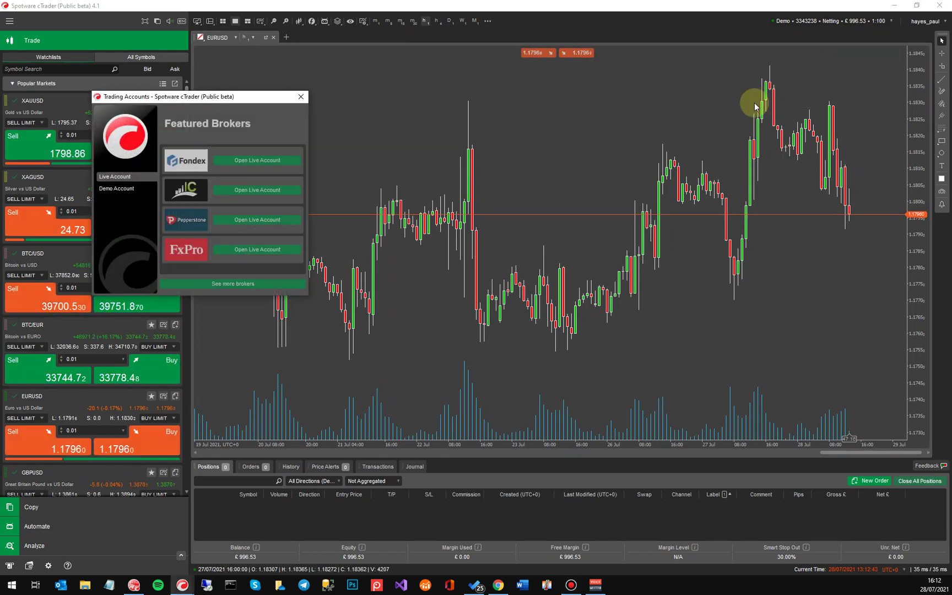
{"action": "left_click", "coordinate": [117, 189]}
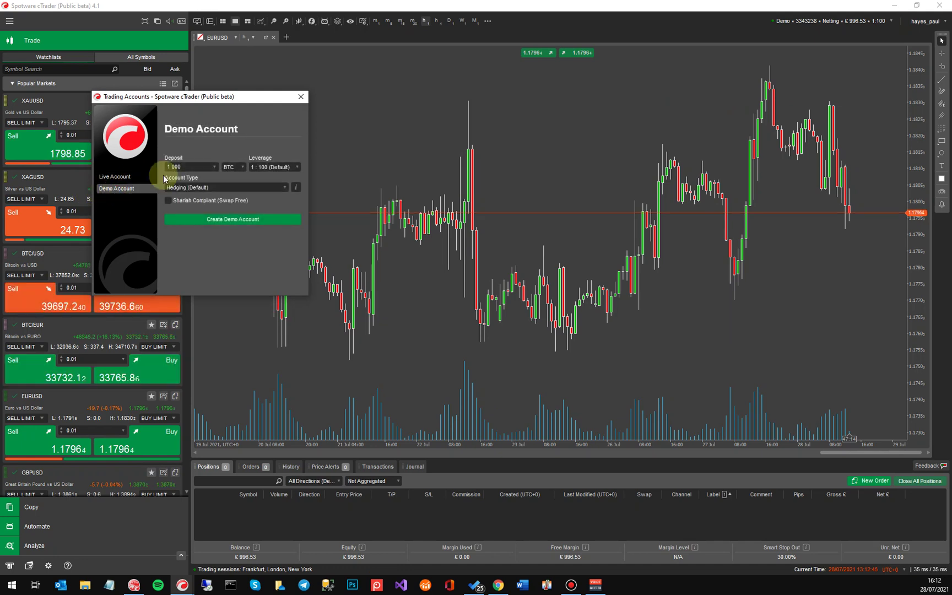
{"action": "left_click", "coordinate": [242, 168]}
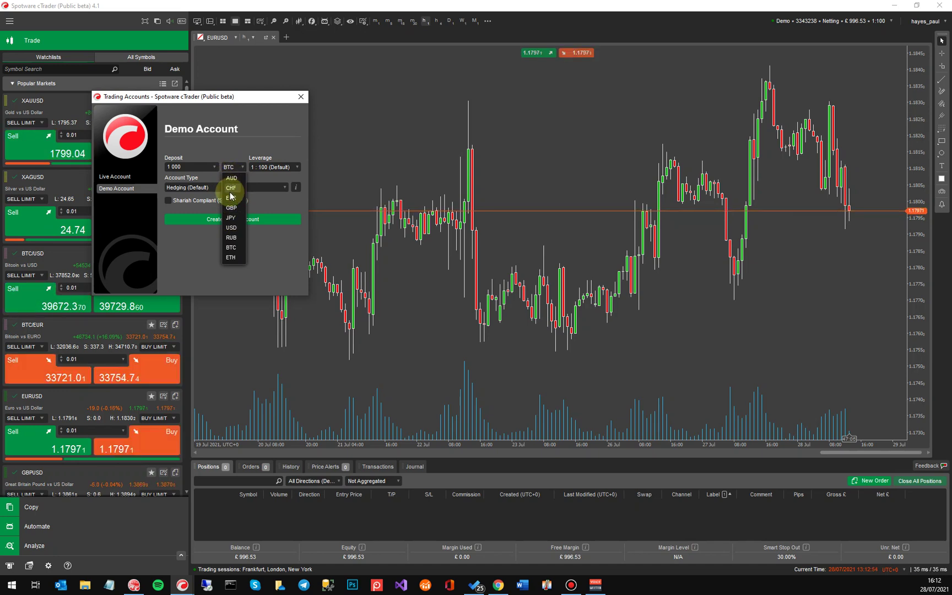
{"action": "left_click", "coordinate": [232, 249]}
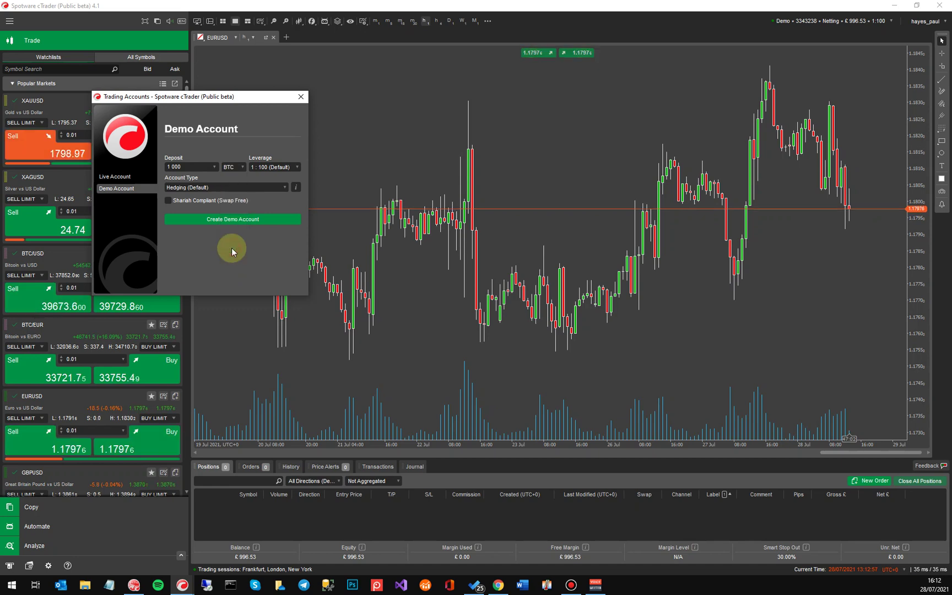
{"action": "left_click", "coordinate": [212, 168]}
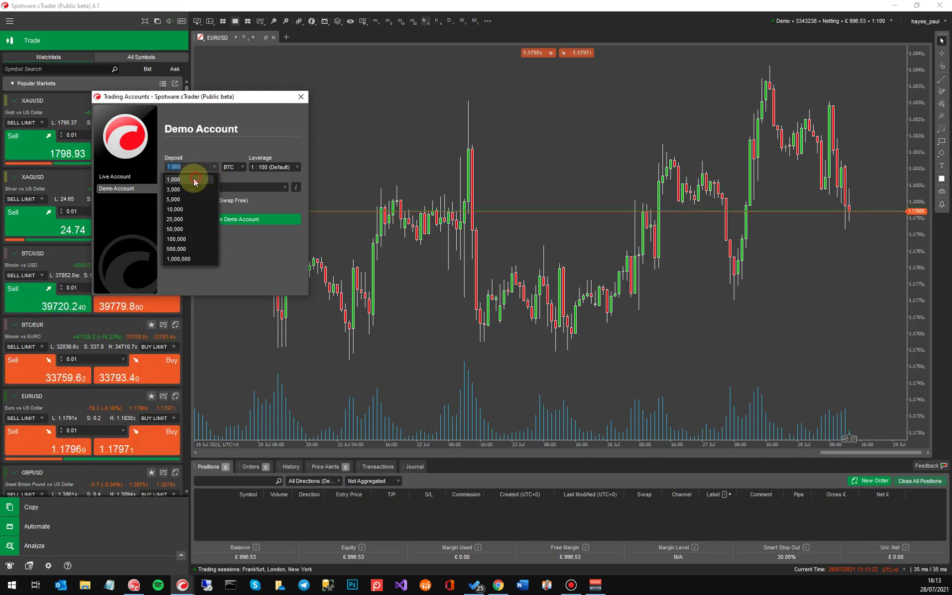
{"action": "left_click", "coordinate": [196, 180]}
{"action": "left_click", "coordinate": [237, 219]}
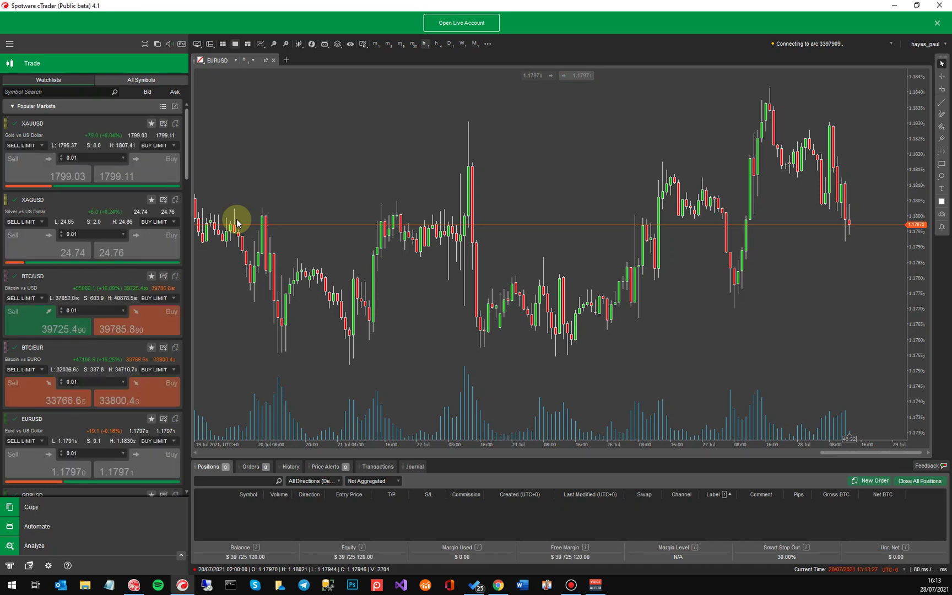
- Close the Open Live Account banner and switch the account summary to Account Currency (BTC)
{"action": "left_click", "coordinate": [937, 24]}
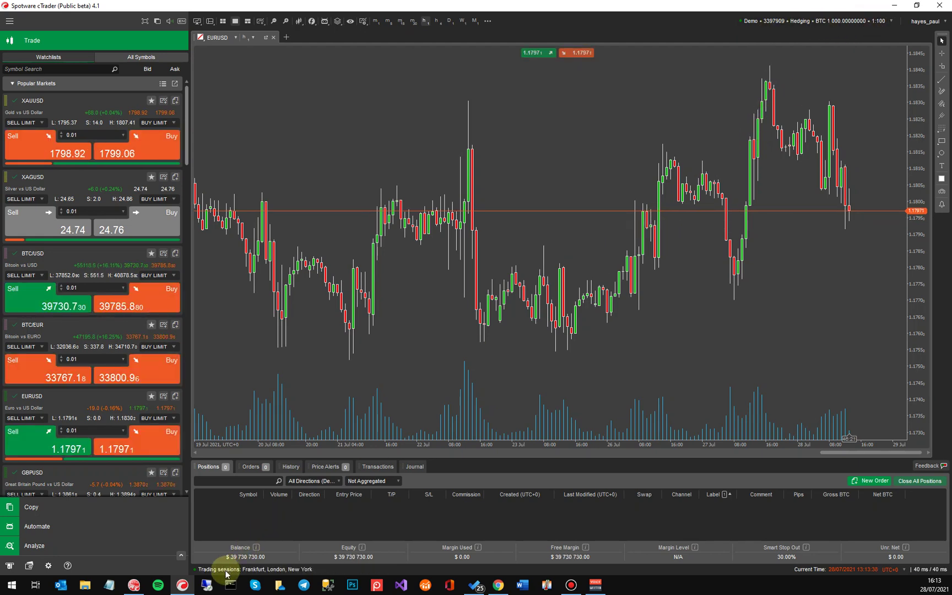
{"action": "right_click", "coordinate": [204, 556]}
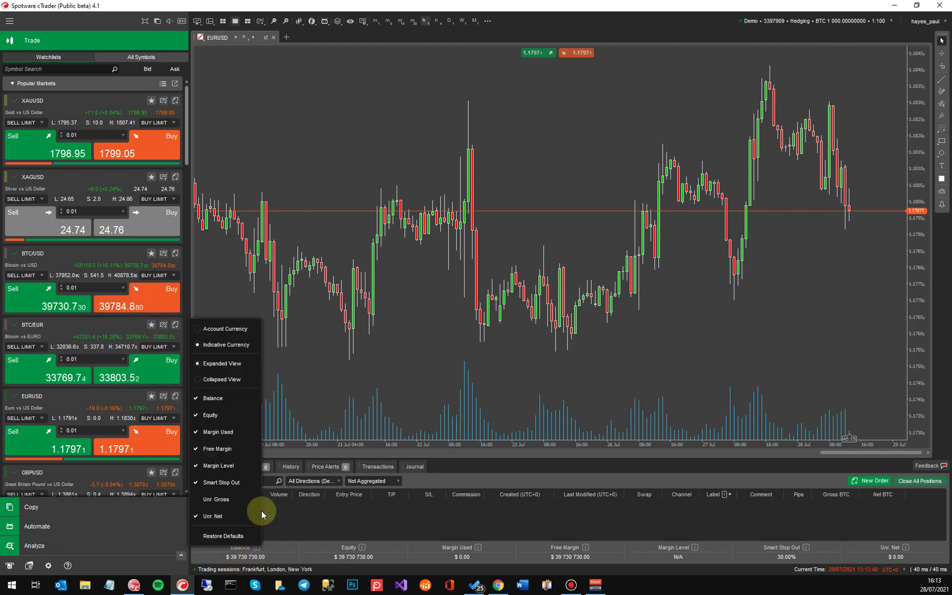
{"action": "left_click", "coordinate": [225, 329]}
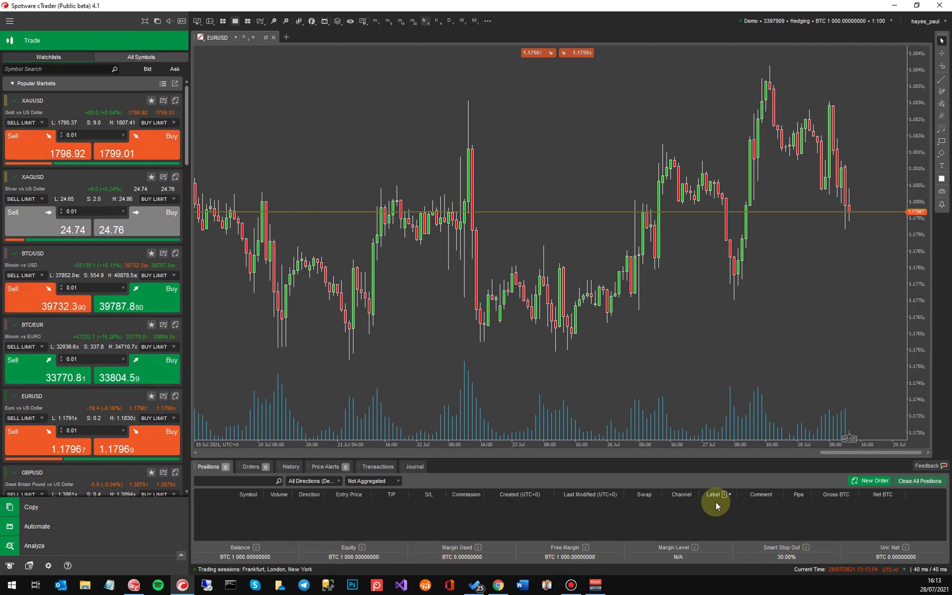
{"action": "left_click", "coordinate": [851, 21]}
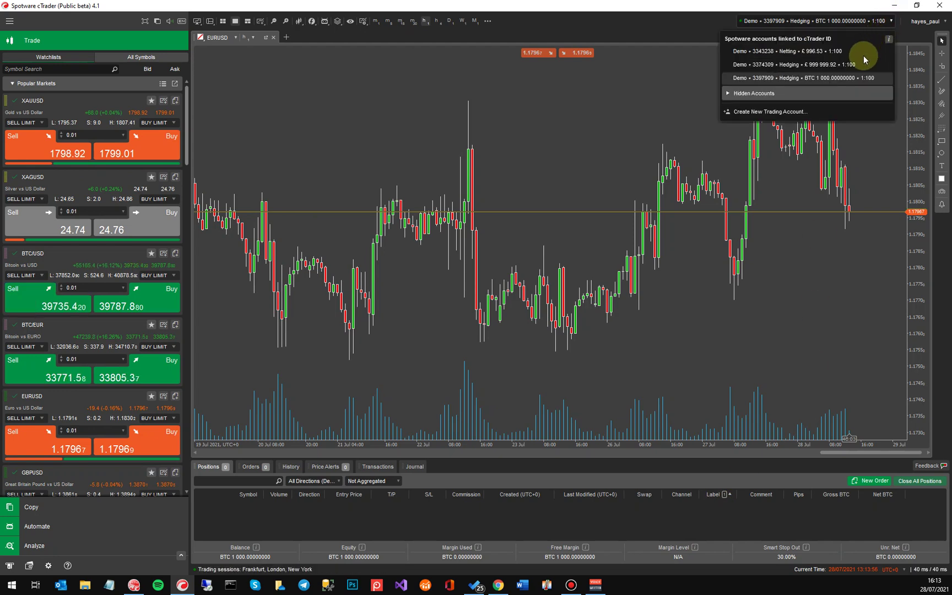
- Switch to the other BTC demo account listed under Hidden Accounts
{"action": "left_click", "coordinate": [758, 94]}
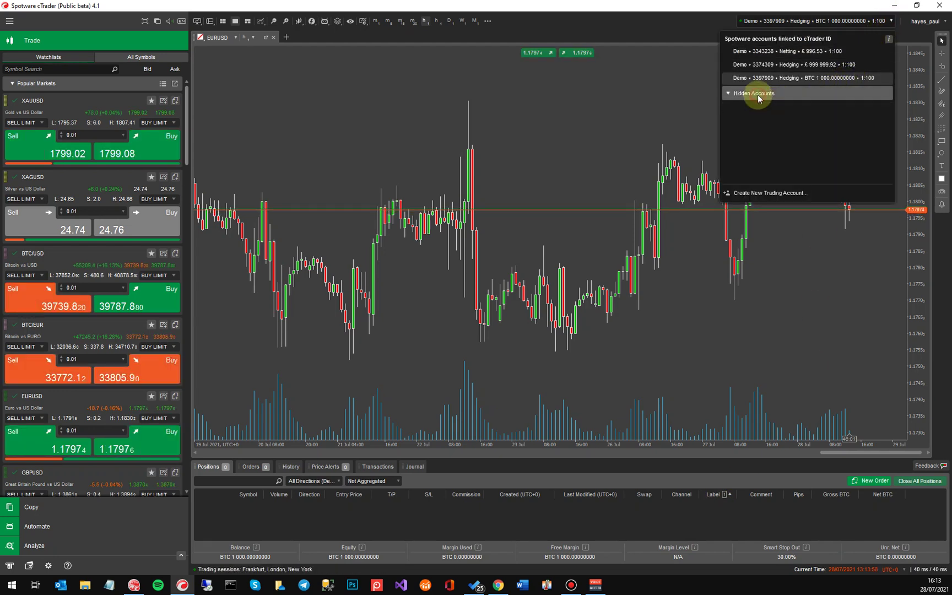
{"action": "left_click", "coordinate": [796, 165]}
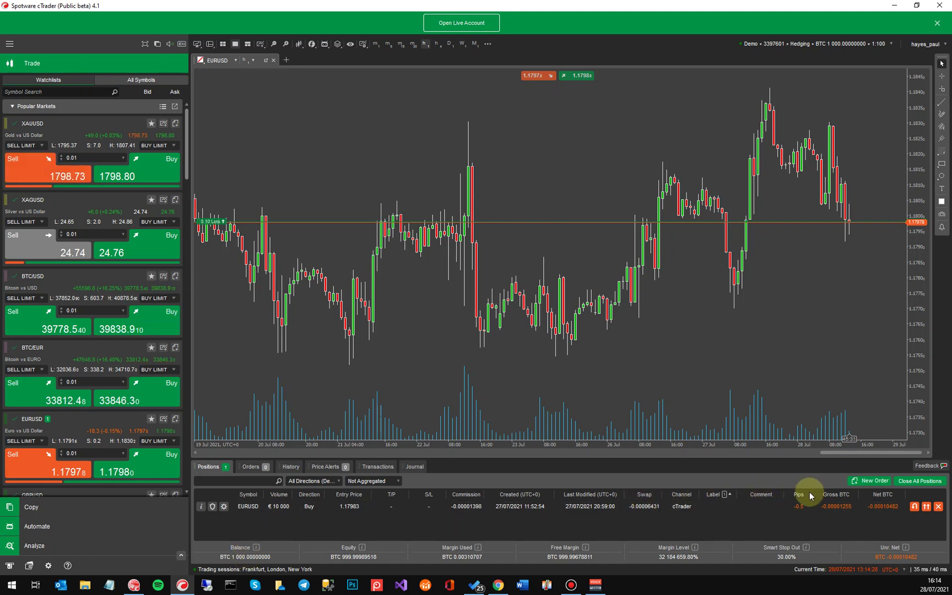
{"action": "right_click", "coordinate": [603, 498]}
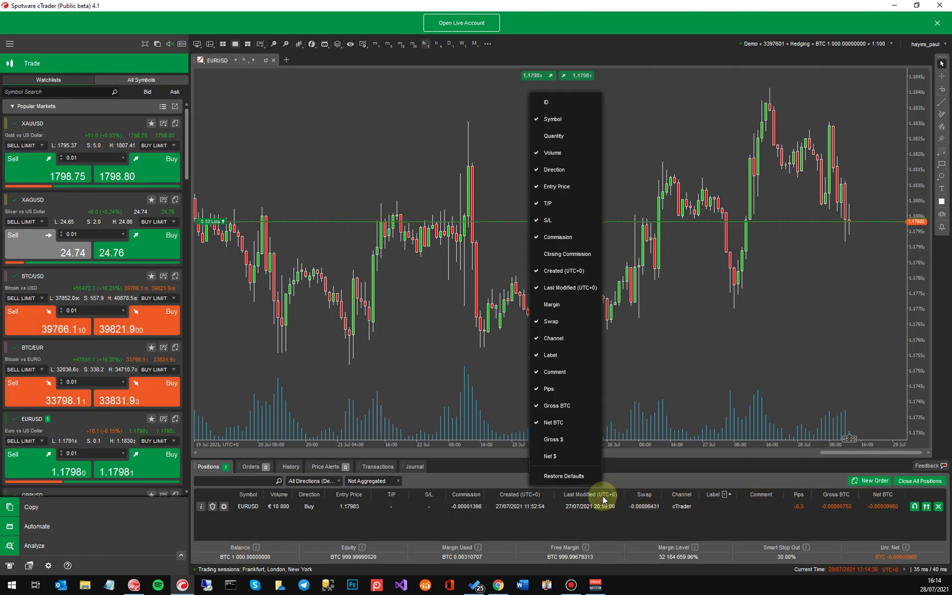
- Add the Gross $ and Net $ columns to the positions table
{"action": "left_click", "coordinate": [558, 439]}
{"action": "left_click", "coordinate": [550, 456]}
{"action": "left_click", "coordinate": [869, 517]}
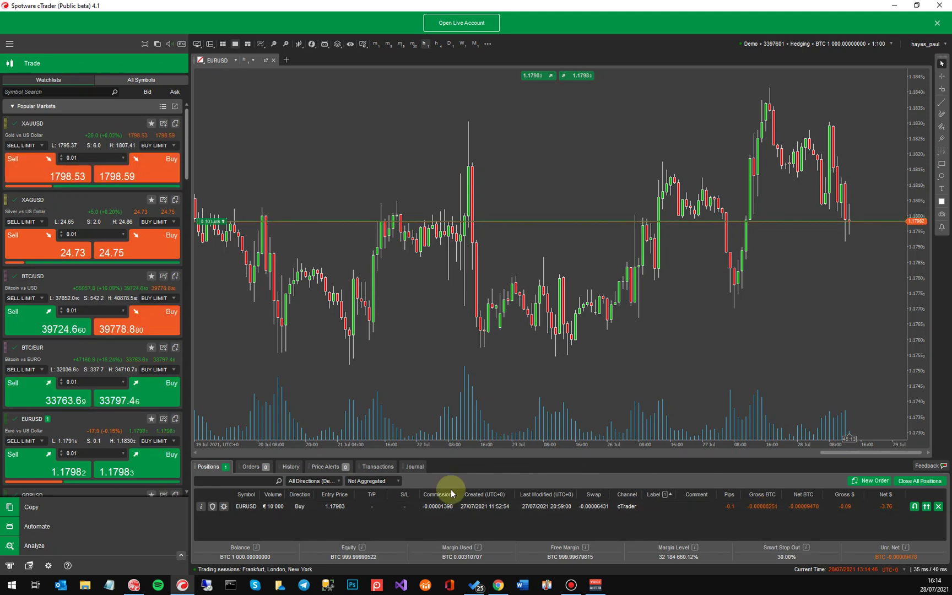
- Show the account summary in indicative dollars and collapse it into a single row
{"action": "right_click", "coordinate": [246, 561]}
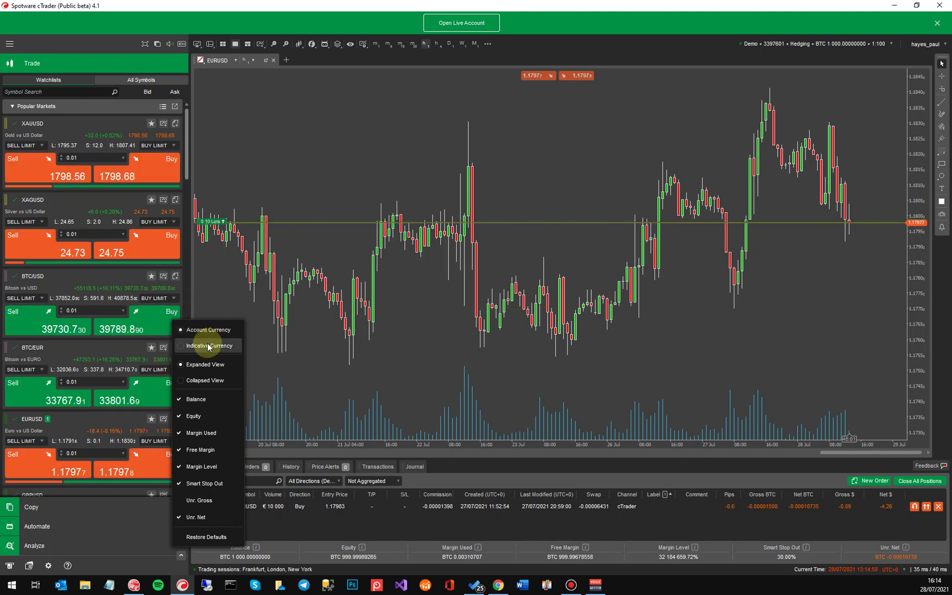
{"action": "left_click", "coordinate": [208, 346]}
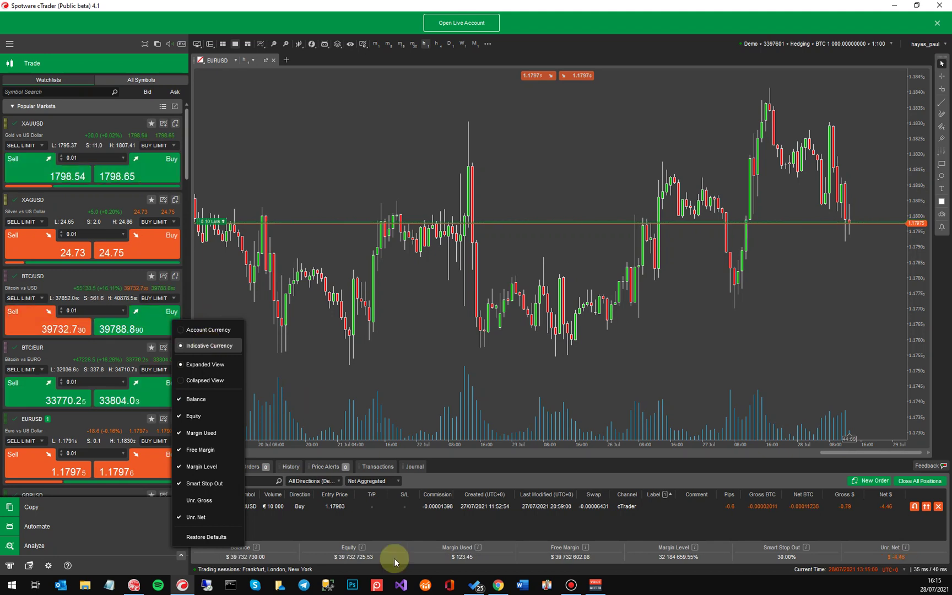
{"action": "left_click", "coordinate": [290, 548]}
{"action": "left_click", "coordinate": [289, 548]}
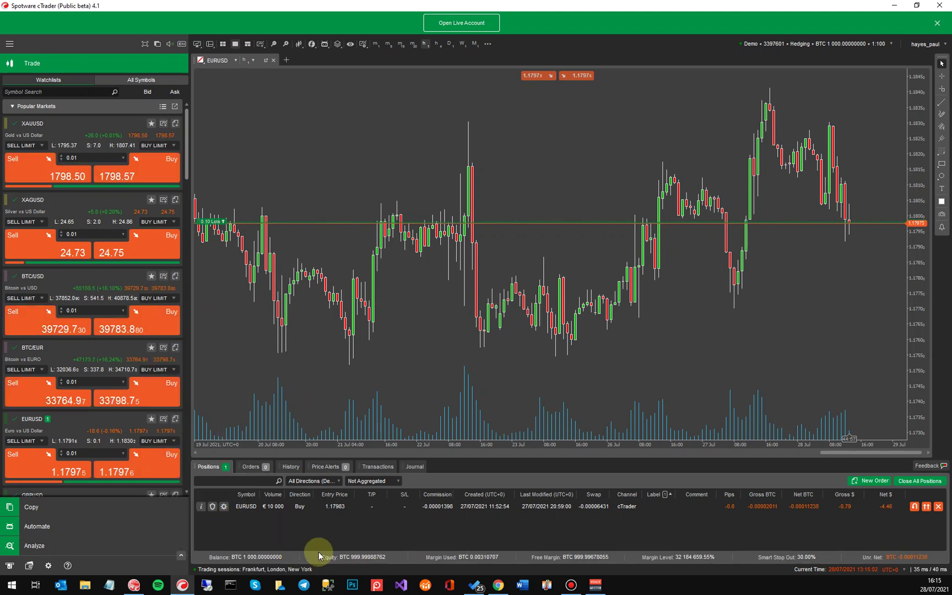
{"action": "right_click", "coordinate": [293, 557]}
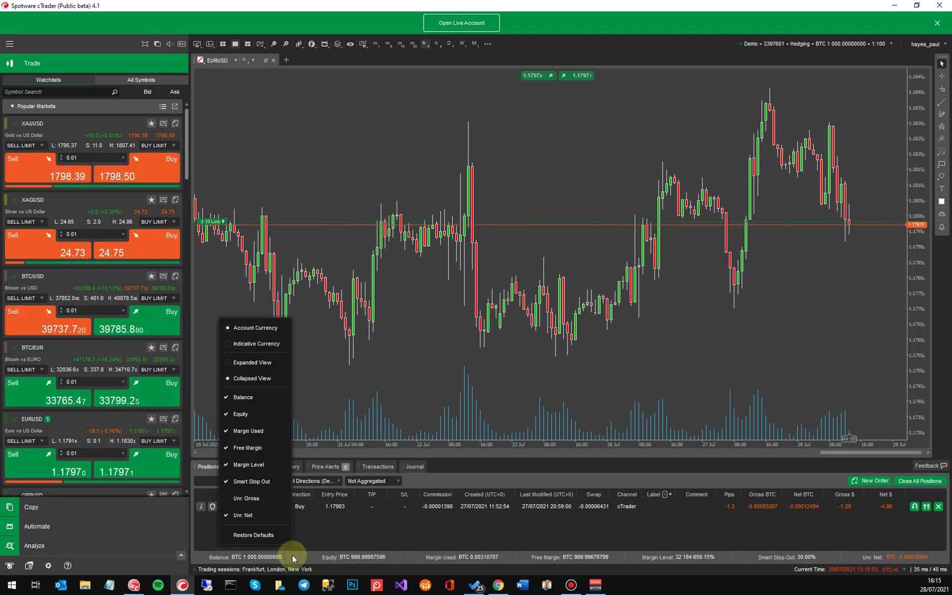
{"action": "left_click", "coordinate": [241, 342]}
{"action": "left_click", "coordinate": [334, 513]}
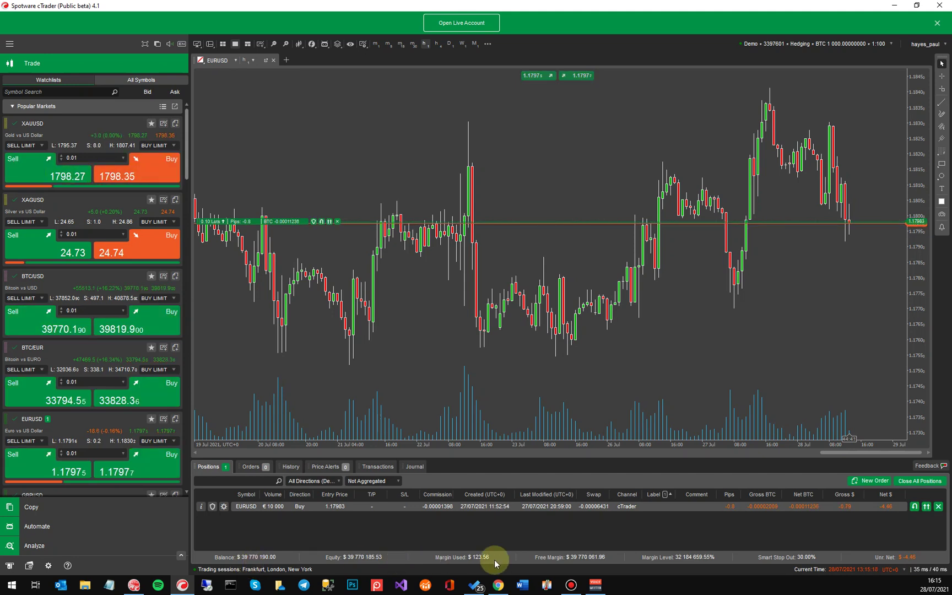
- Restore the expanded summary layout, then show the account figures in indicative dollars again
{"action": "right_click", "coordinate": [247, 560]}
{"action": "left_click", "coordinate": [221, 334]}
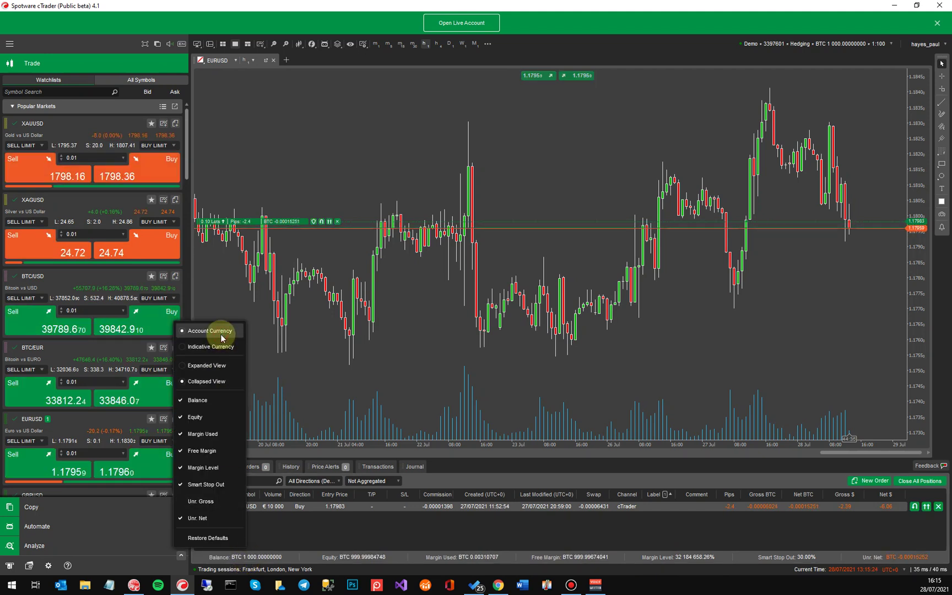
{"action": "left_click", "coordinate": [216, 367]}
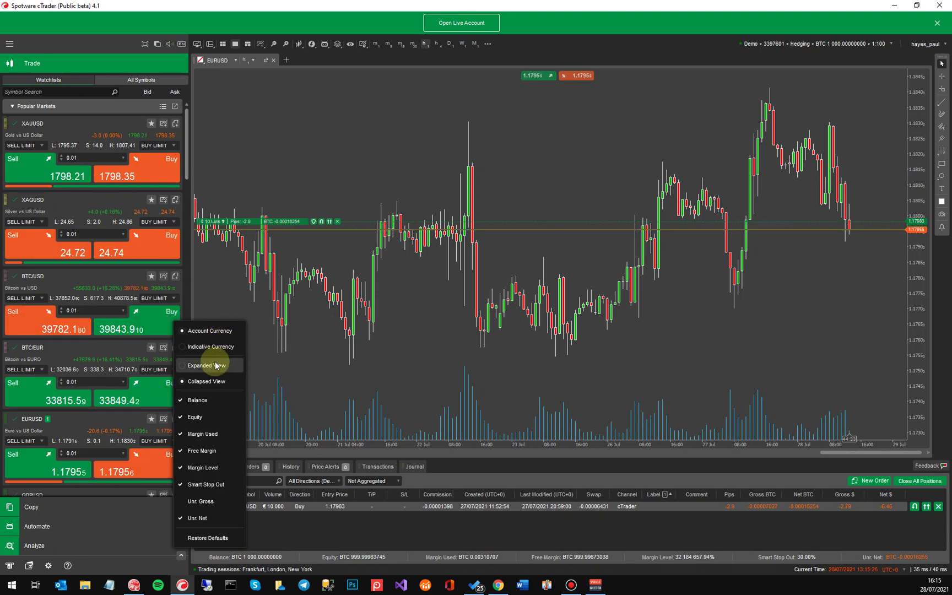
{"action": "left_click", "coordinate": [469, 536]}
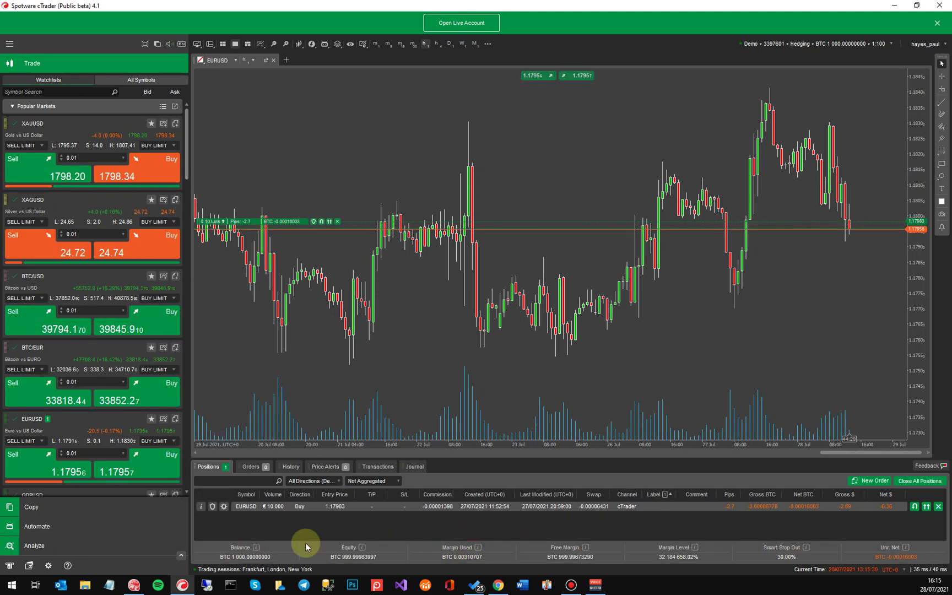
{"action": "right_click", "coordinate": [254, 547]}
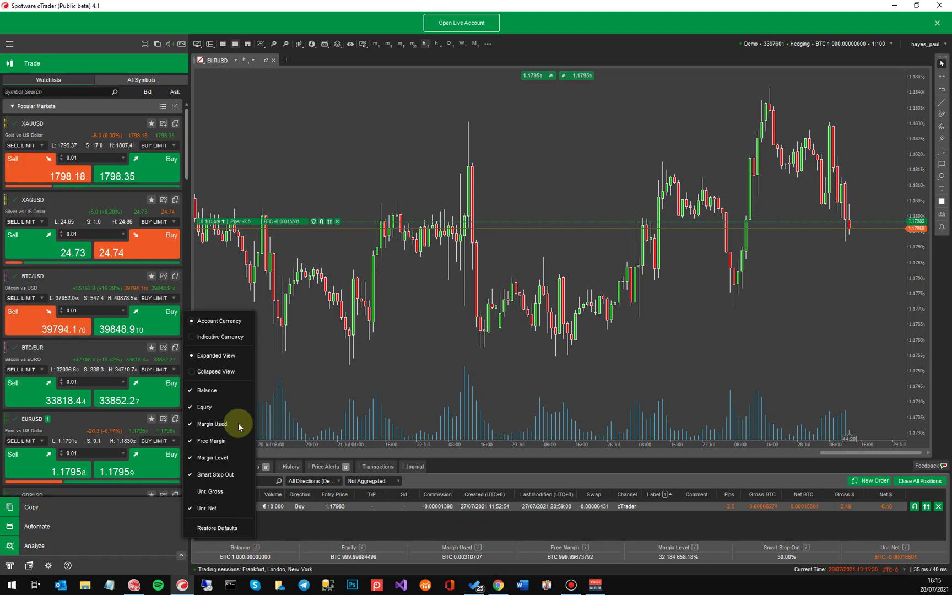
{"action": "left_click", "coordinate": [219, 338]}
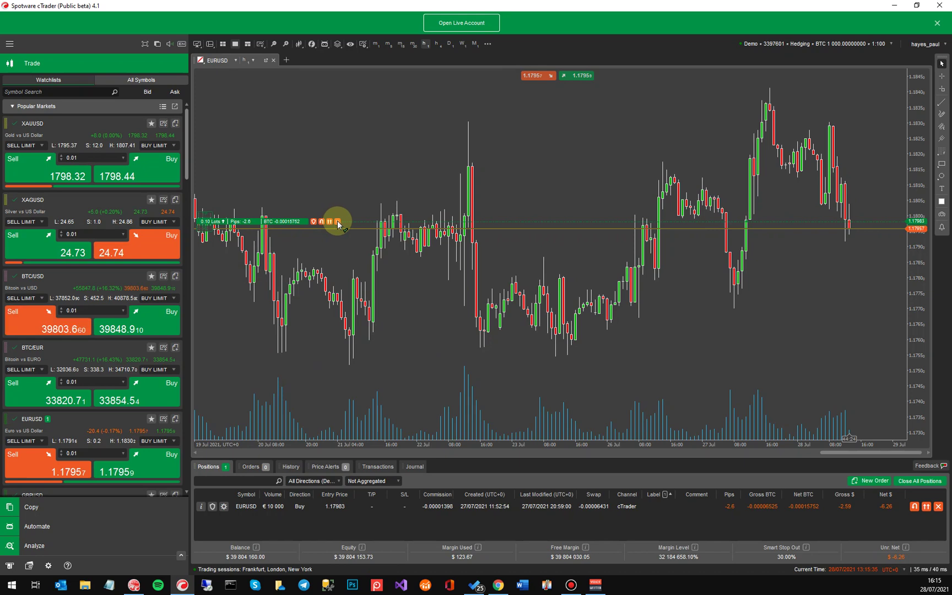
{"action": "right_click", "coordinate": [328, 159]}
{"action": "left_click", "coordinate": [297, 166]}
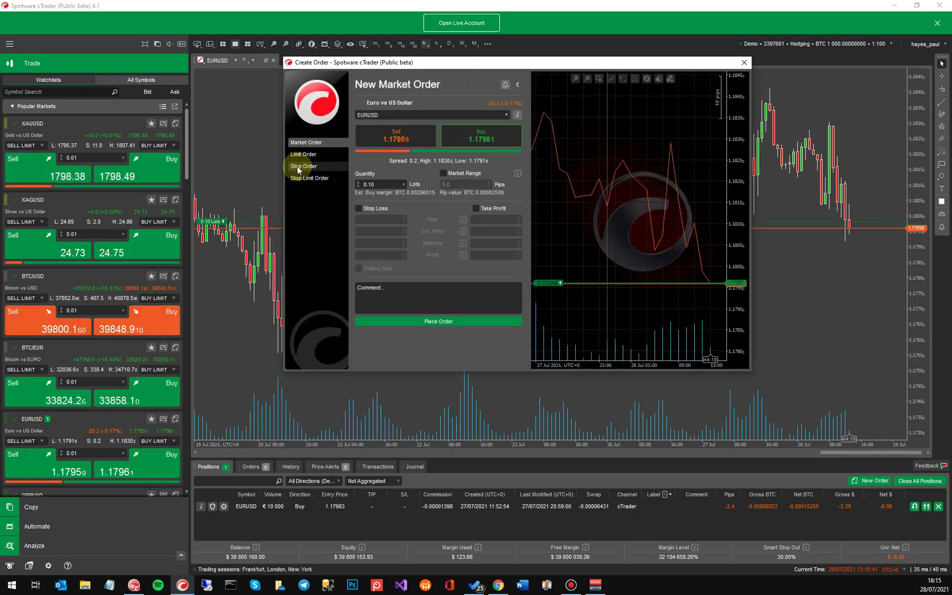
{"action": "mouse_move", "coordinate": [404, 187]}
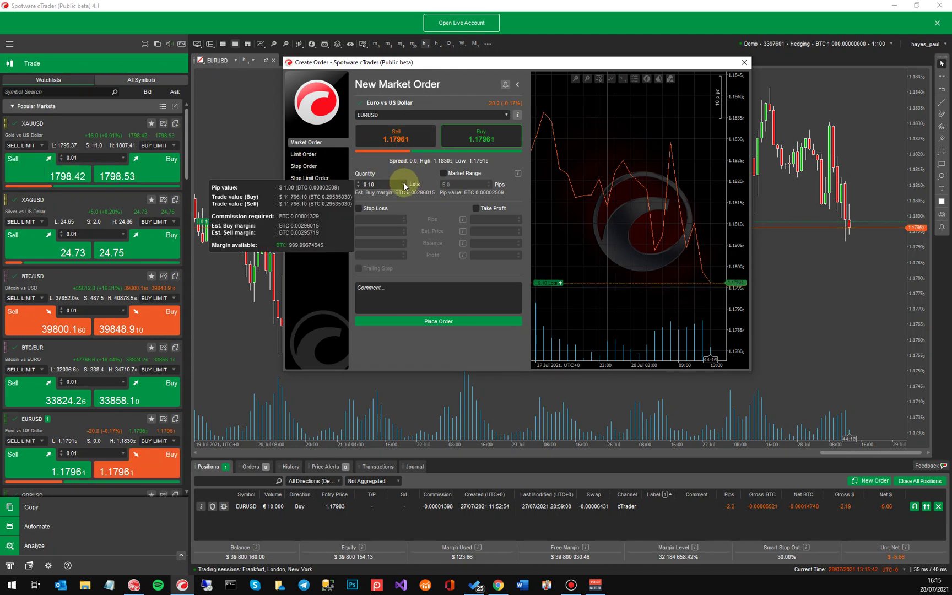
{"action": "left_click", "coordinate": [404, 185]}
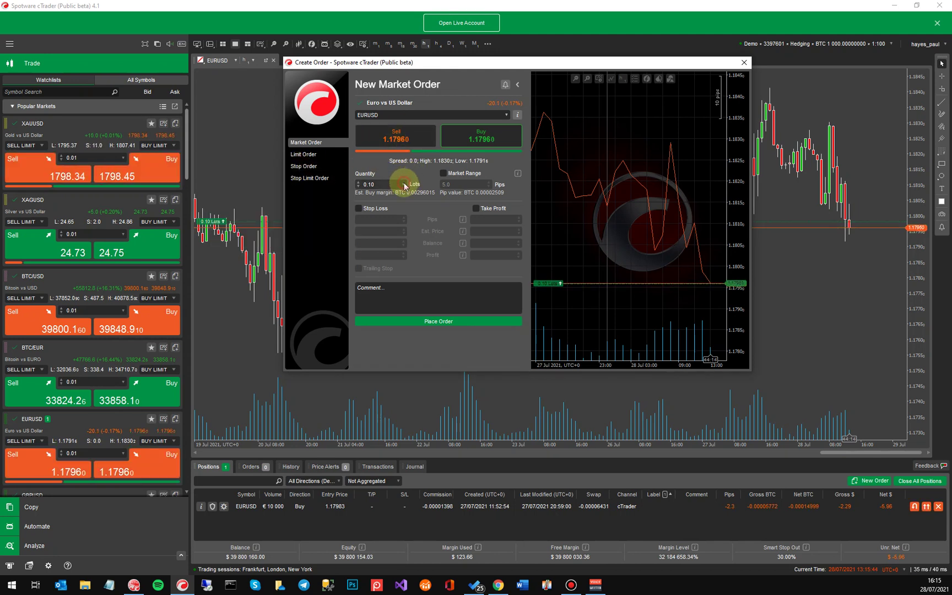
{"action": "left_click", "coordinate": [378, 200]}
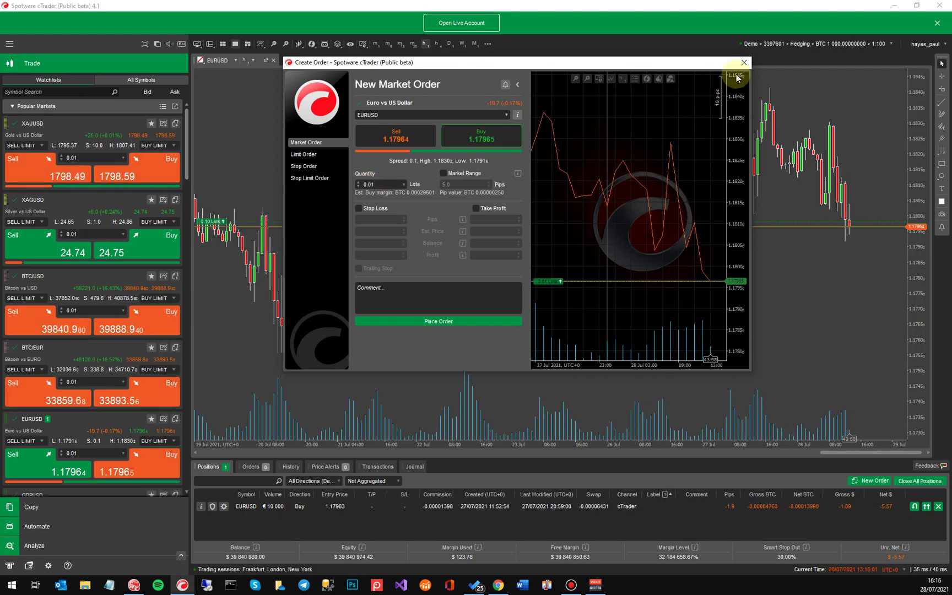
{"action": "key", "text": "Escape"}
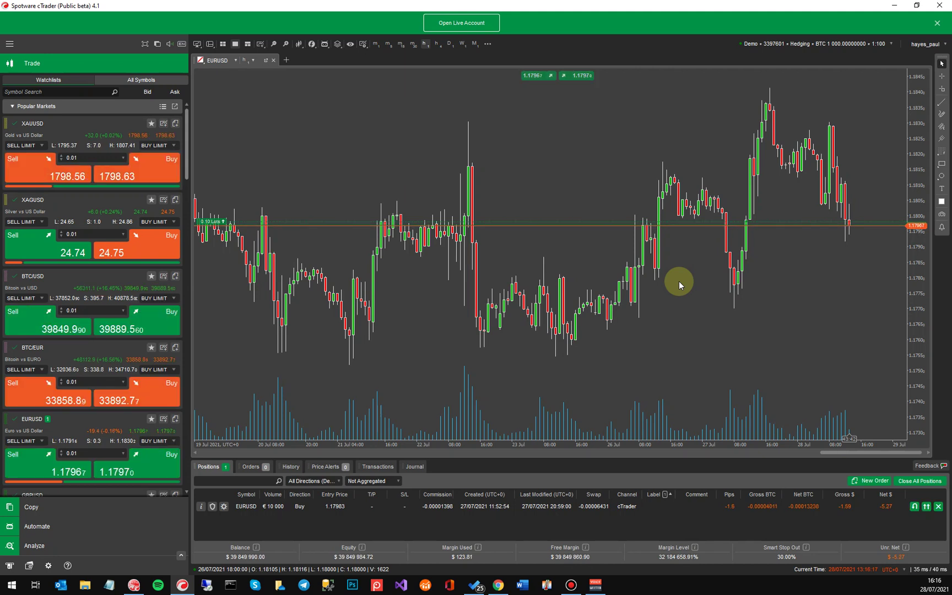
- From a new market order, set Metals to trade in Units in the Assets settings
{"action": "right_click", "coordinate": [393, 145]}
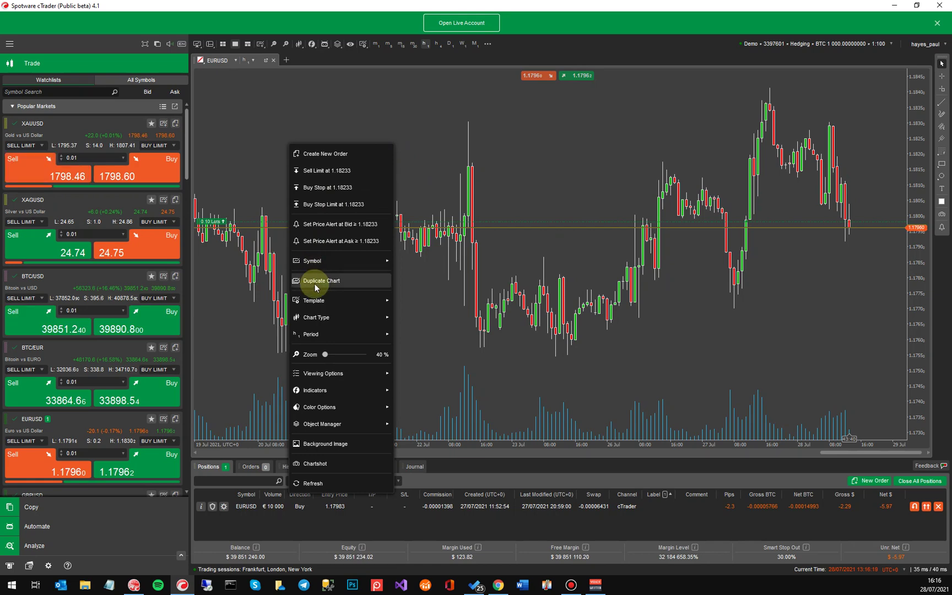
{"action": "left_click", "coordinate": [311, 153]}
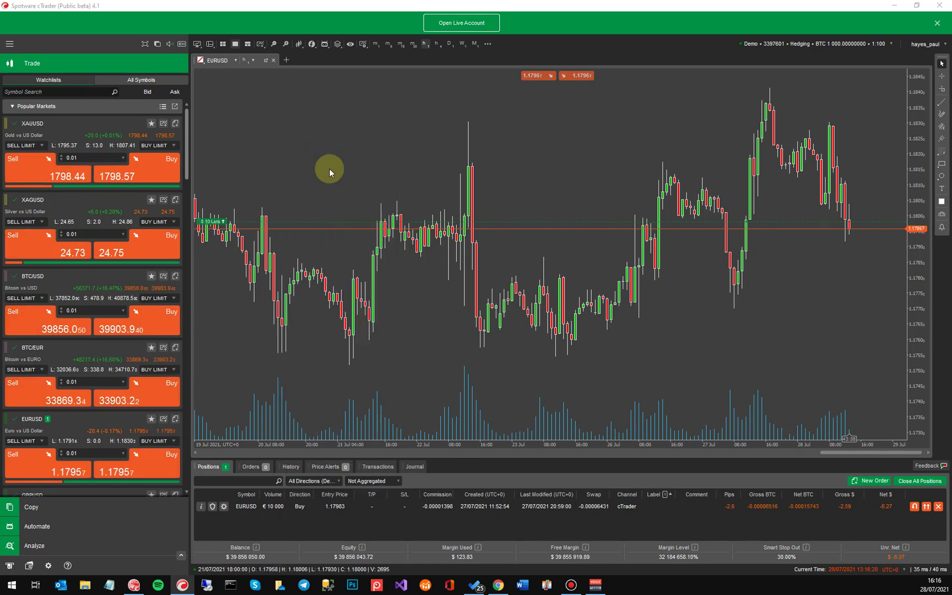
{"action": "left_click", "coordinate": [49, 565]}
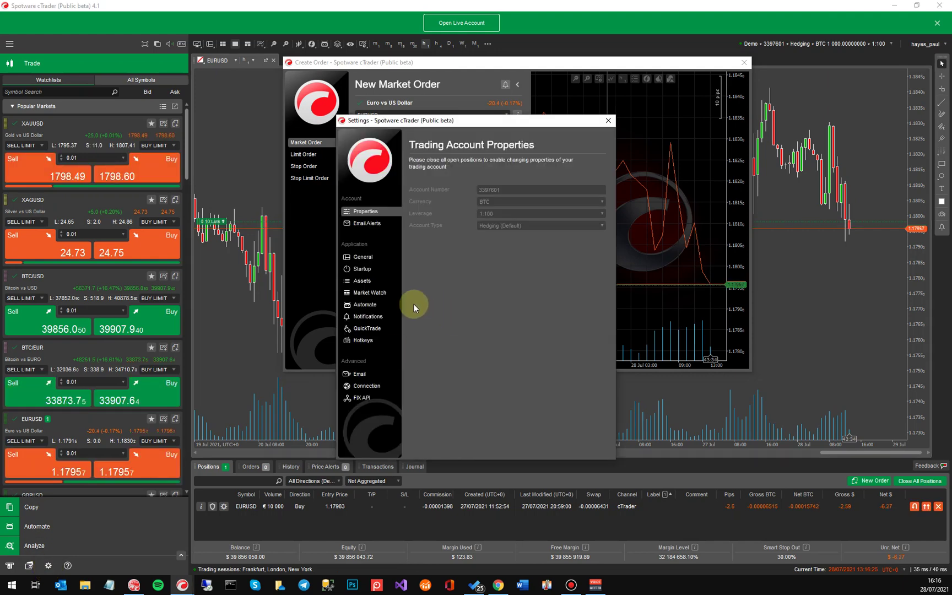
{"action": "left_click", "coordinate": [368, 282]}
{"action": "left_click", "coordinate": [534, 225]}
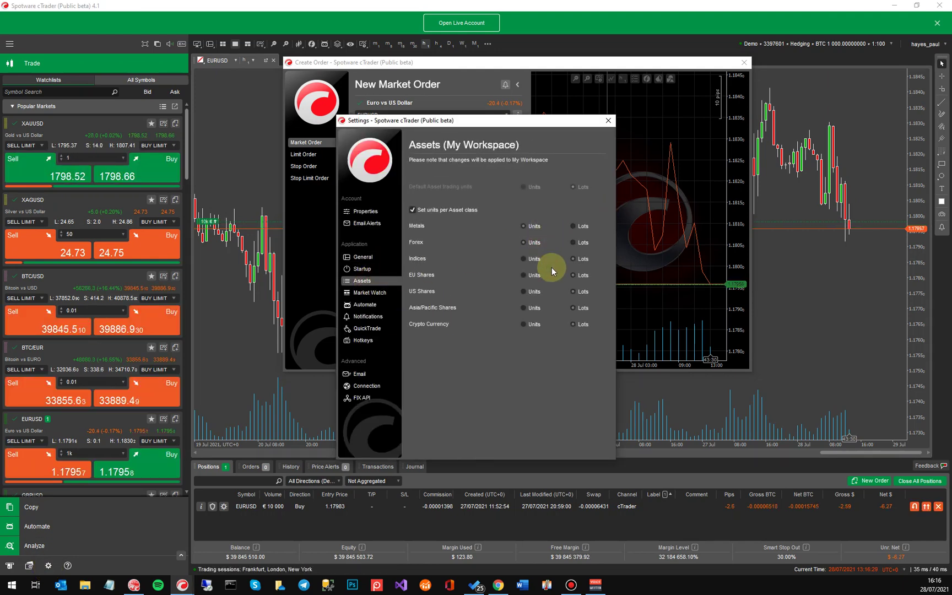
{"action": "left_click", "coordinate": [609, 120]}
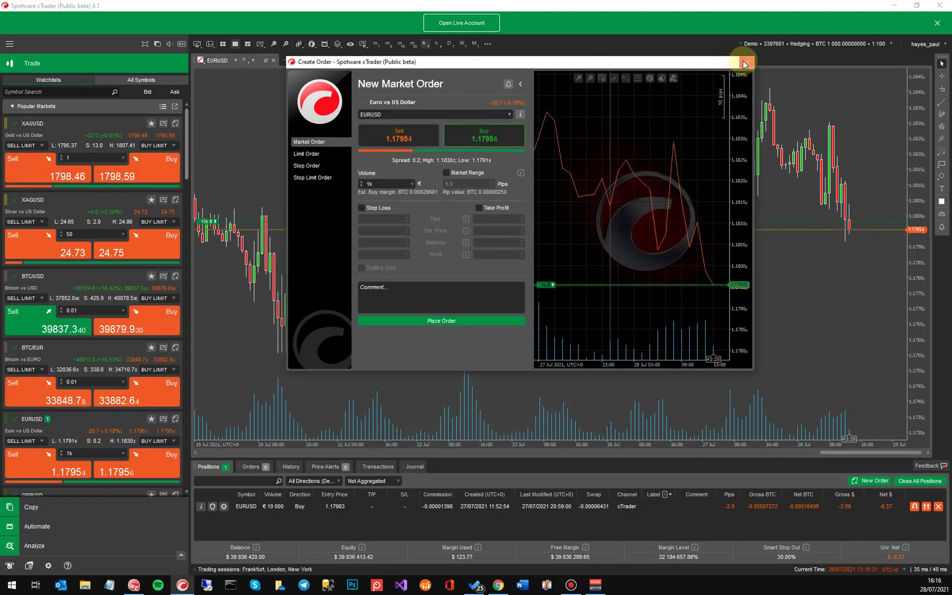
{"action": "left_click", "coordinate": [744, 64]}
- Reopen a new market order to check the unit volumes, then close it
{"action": "right_click", "coordinate": [318, 219]}
{"action": "left_click", "coordinate": [261, 231]}
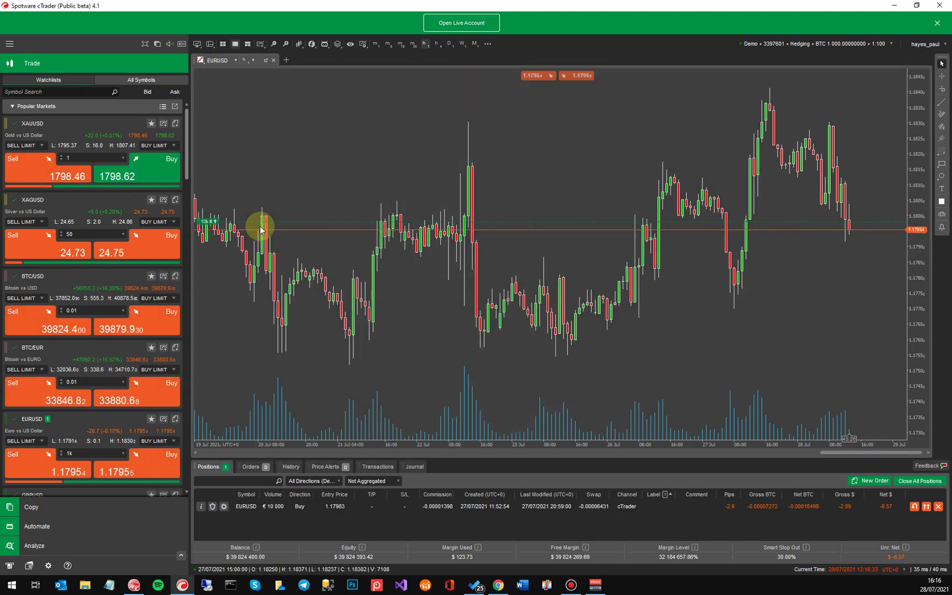
{"action": "mouse_move", "coordinate": [382, 184]}
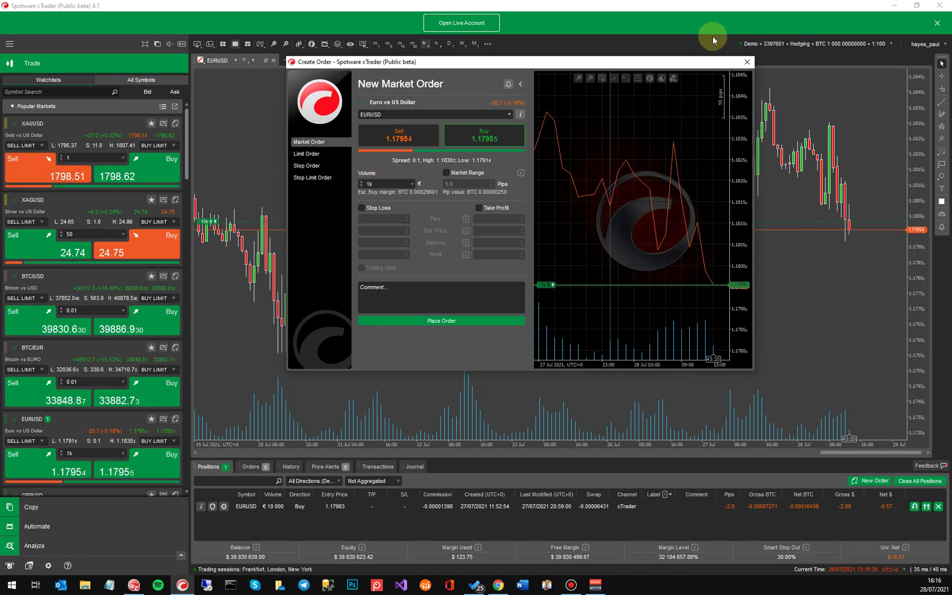
{"action": "left_click", "coordinate": [748, 63]}
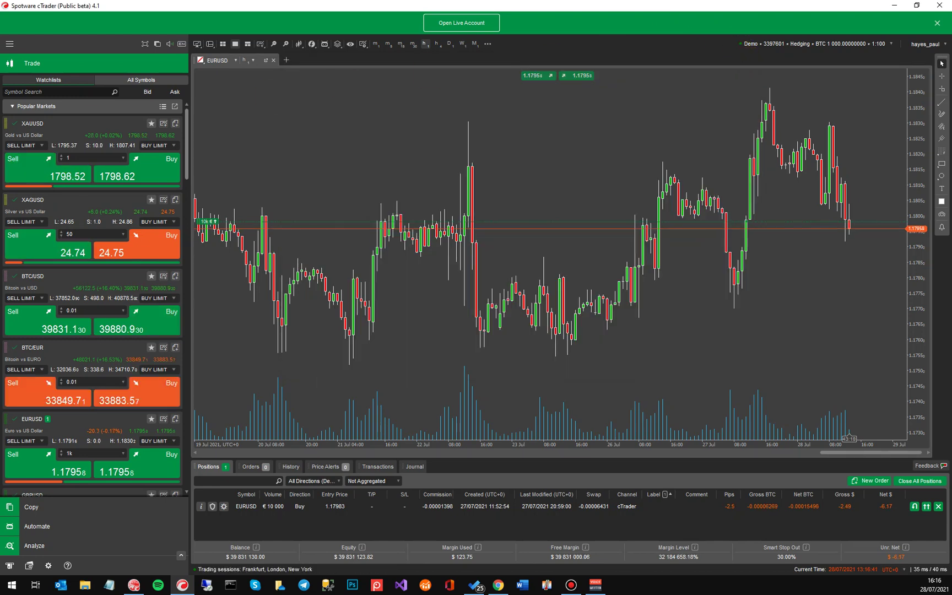
{"action": "key", "text": "alt+Tab"}
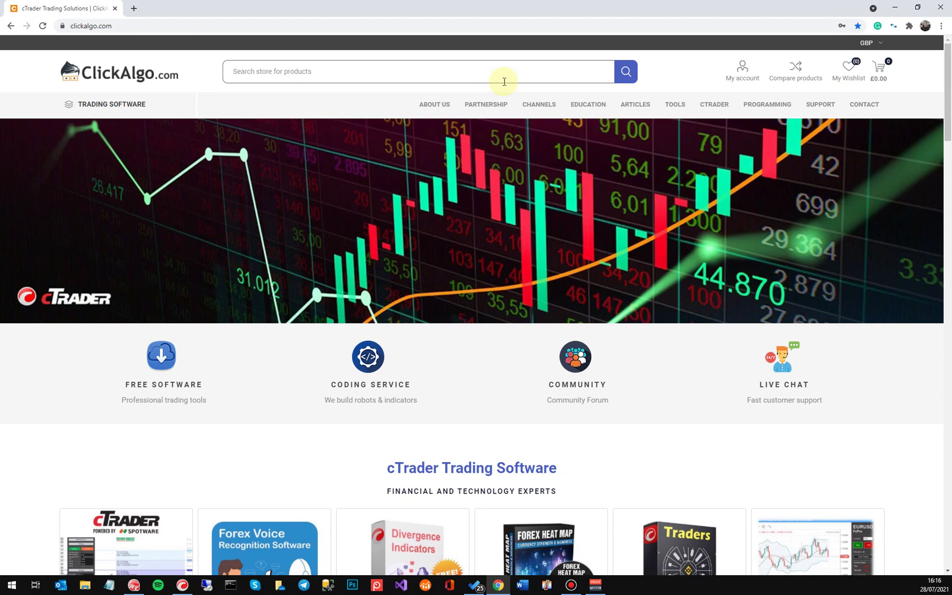
- Scroll the clickalgo.com home page and bring up the PROGRAMMING dropdown
{"action": "scroll", "coordinate": [617, 240], "scroll_direction": "down", "scroll_amount": 10}
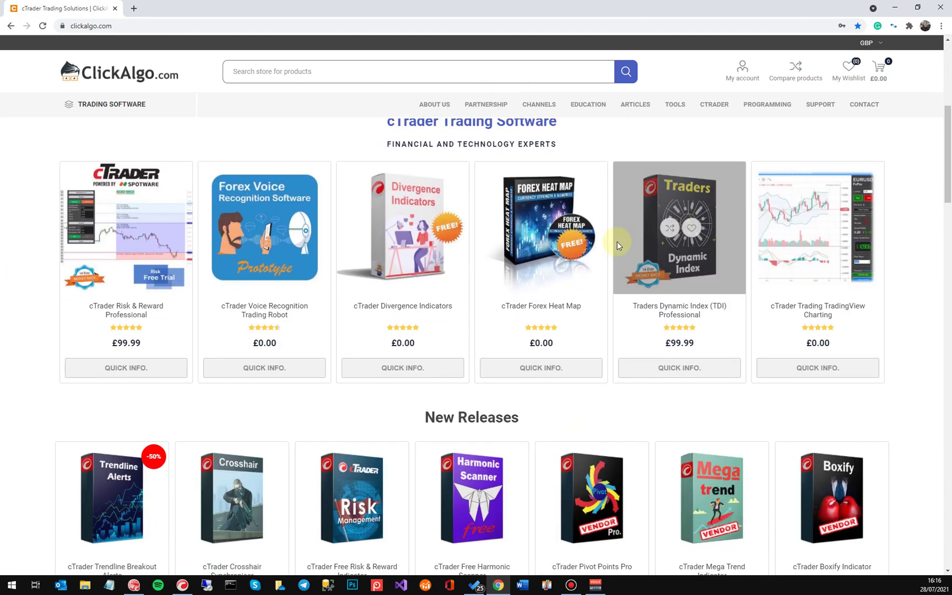
{"action": "scroll", "coordinate": [780, 309], "scroll_direction": "up", "scroll_amount": 10}
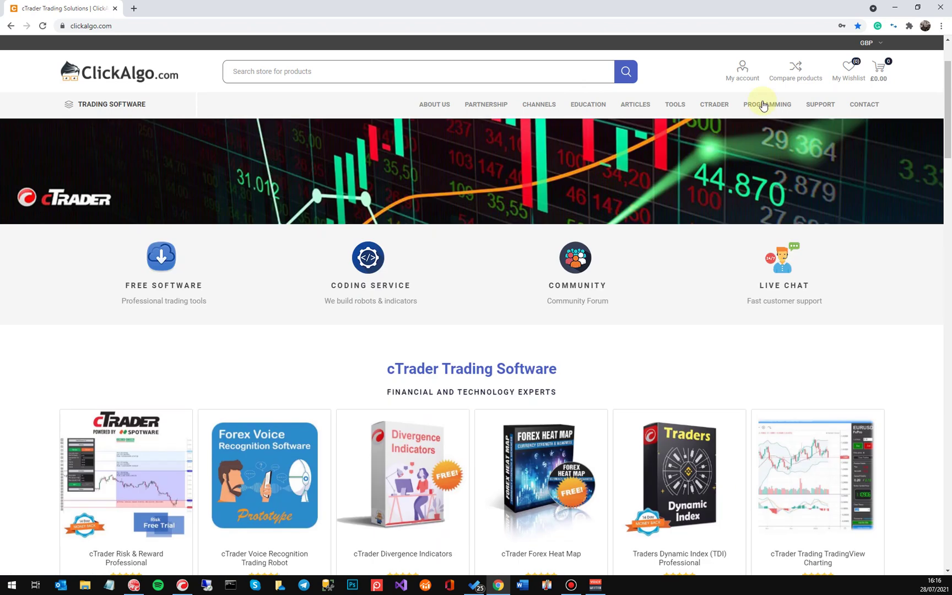
{"action": "mouse_move", "coordinate": [767, 104]}
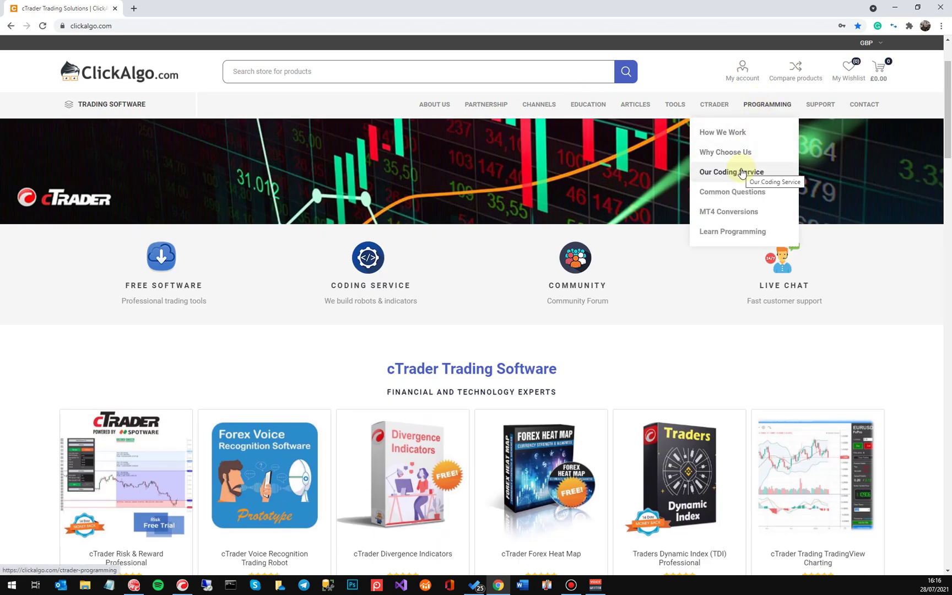